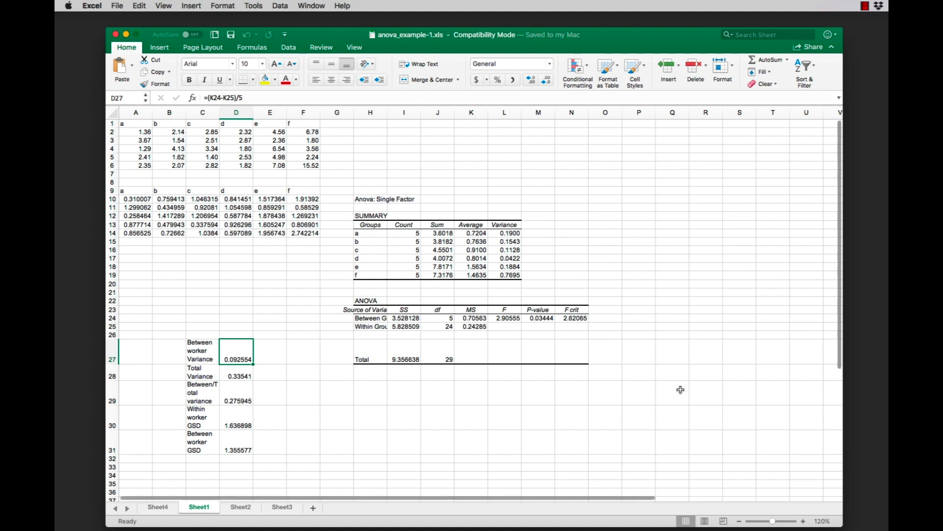
Enable the Analysis ToolPak and Solver Add-In for the data analysis tools.
{"action": "left_click", "coordinate": [254, 6]}
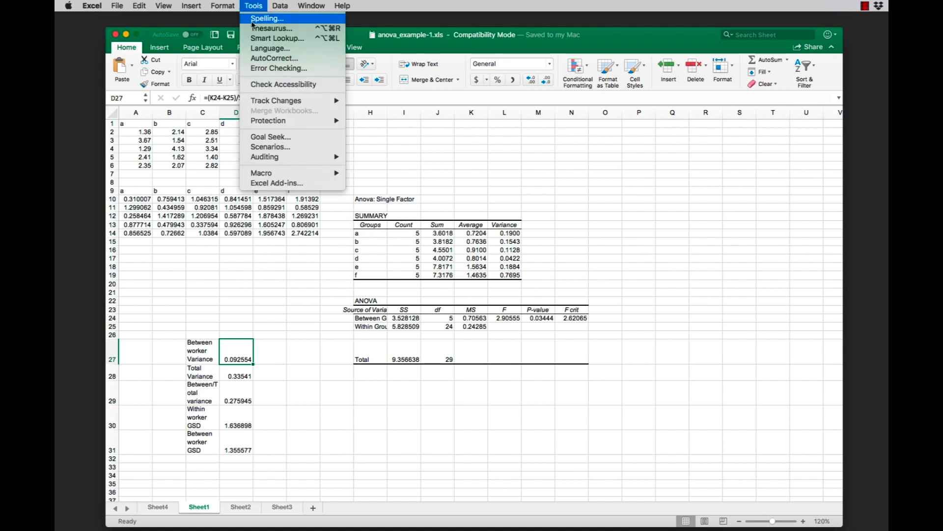
{"action": "left_click", "coordinate": [279, 185]}
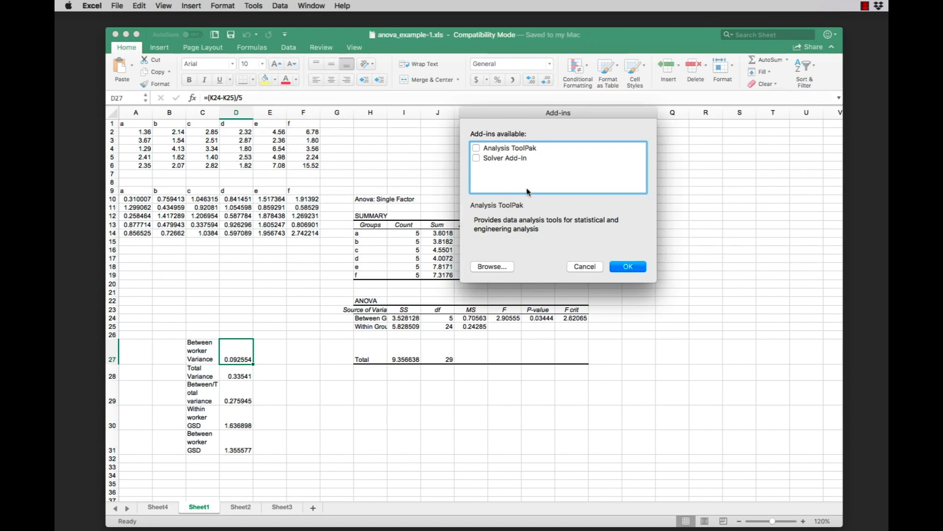
{"action": "left_click", "coordinate": [477, 149]}
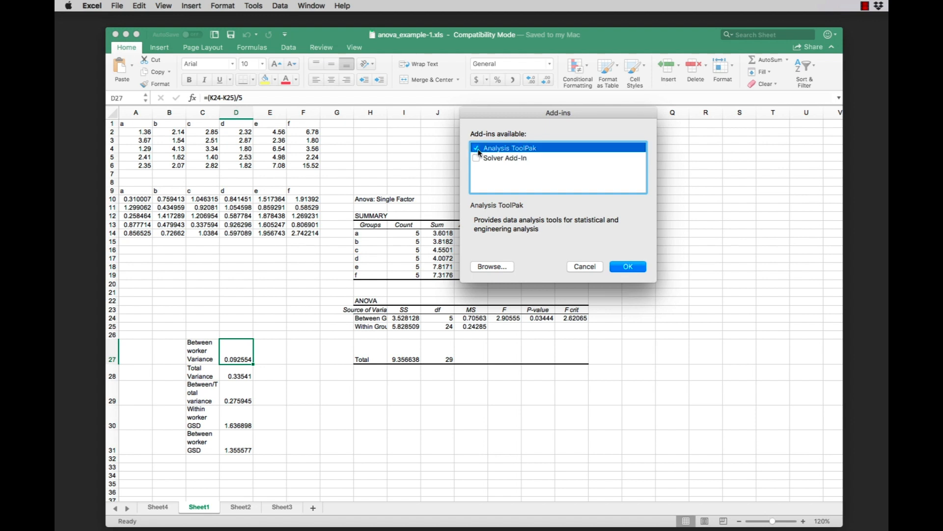
{"action": "left_click", "coordinate": [477, 159]}
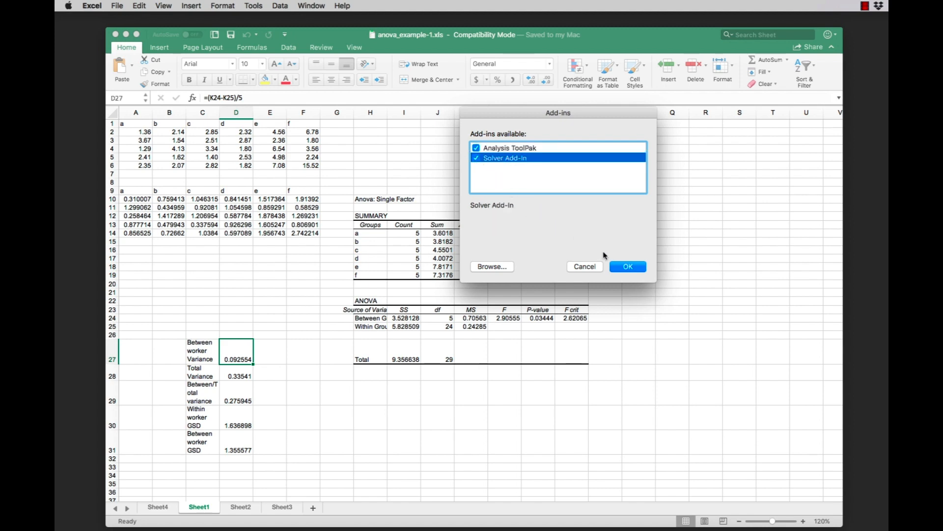
{"action": "left_click", "coordinate": [623, 266]}
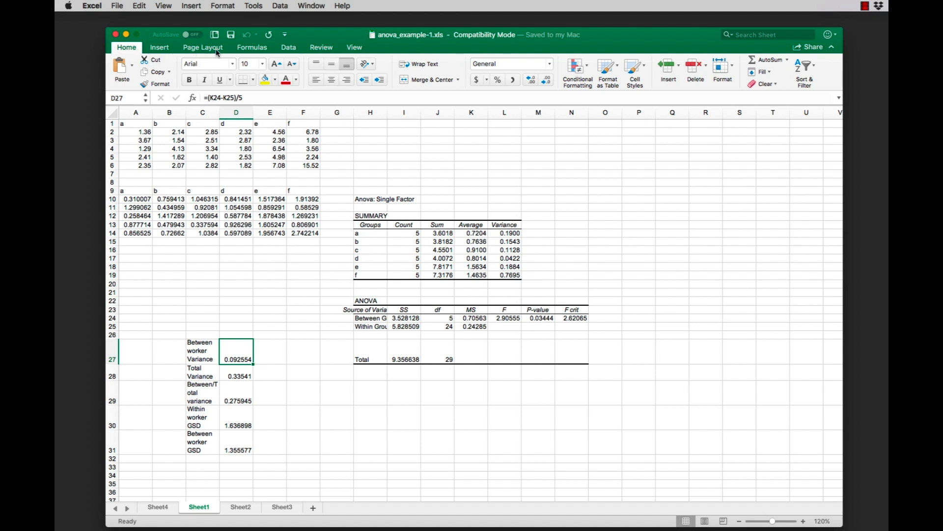
Start an Anova: Single Factor analysis with $A$10:$F$14 as the input range.
{"action": "left_click", "coordinate": [293, 51]}
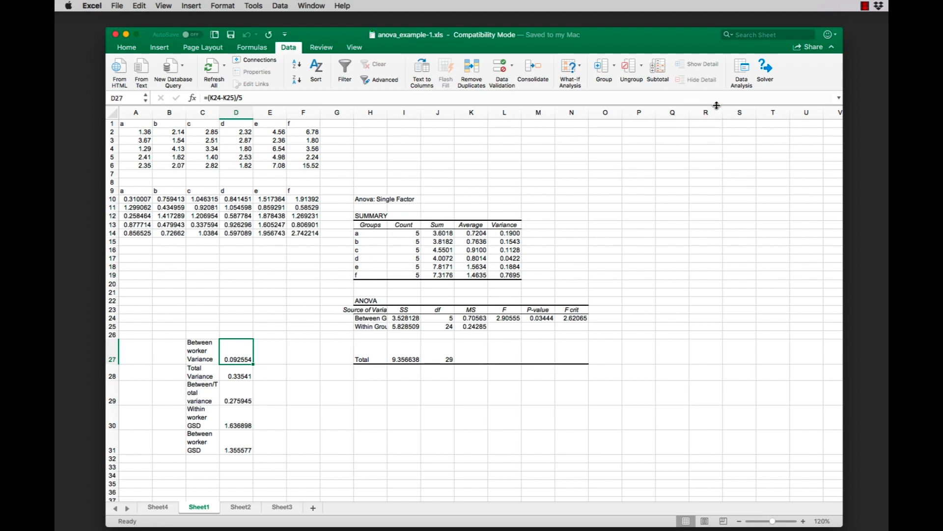
{"action": "left_click", "coordinate": [741, 78]}
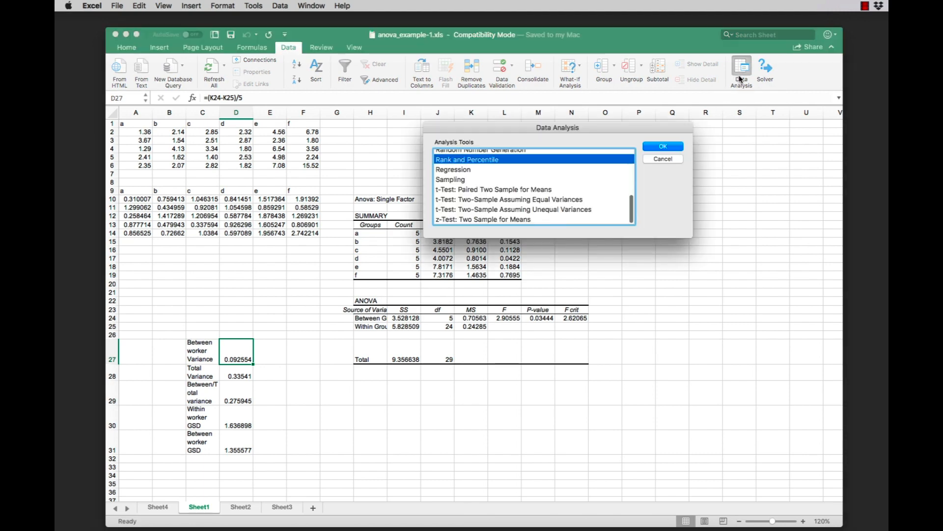
{"action": "key", "text": "Up"}
{"action": "key", "text": "Up"}
{"action": "key", "text": "Up"}
{"action": "key", "text": "Up"}
{"action": "key", "text": "Up"}
{"action": "key", "text": "Up"}
{"action": "key", "text": "Up"}
{"action": "key", "text": "Up"}
{"action": "key", "text": "Up"}
{"action": "key", "text": "Up"}
{"action": "key", "text": "Up"}
{"action": "key", "text": "Up"}
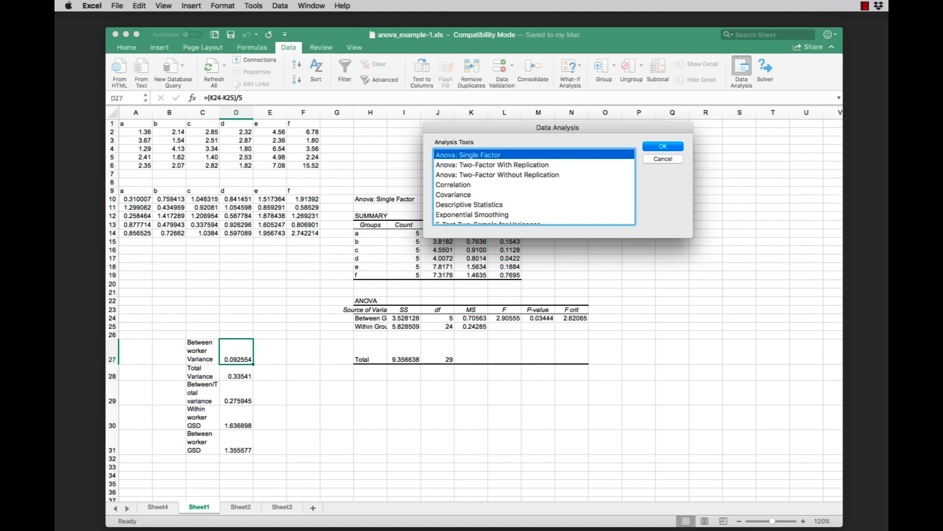
{"action": "left_click", "coordinate": [662, 148]}
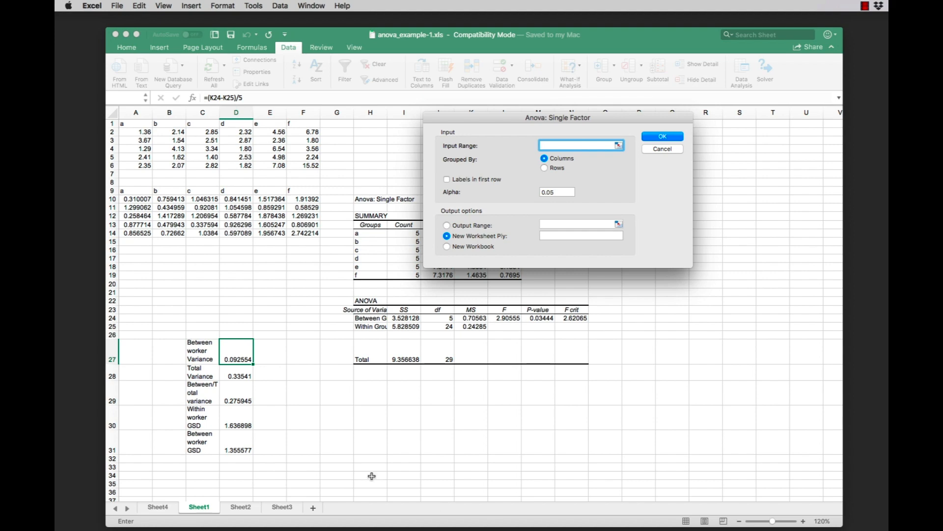
{"action": "left_click_drag", "start_coordinate": [134, 199], "coordinate": [299, 234]}
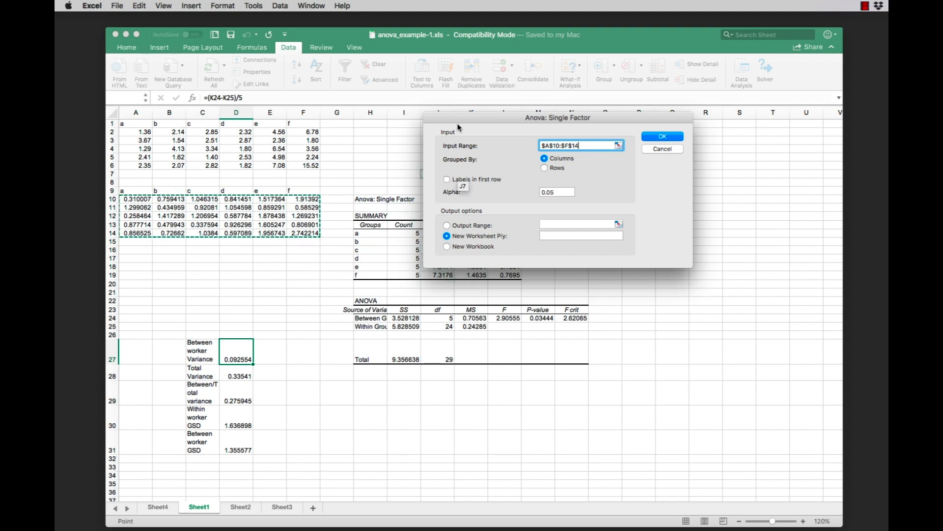
Set the ANOVA output range to $P$13:$T$28 on the current sheet and run the analysis.
{"action": "left_click_drag", "start_coordinate": [462, 117], "coordinate": [596, 108]}
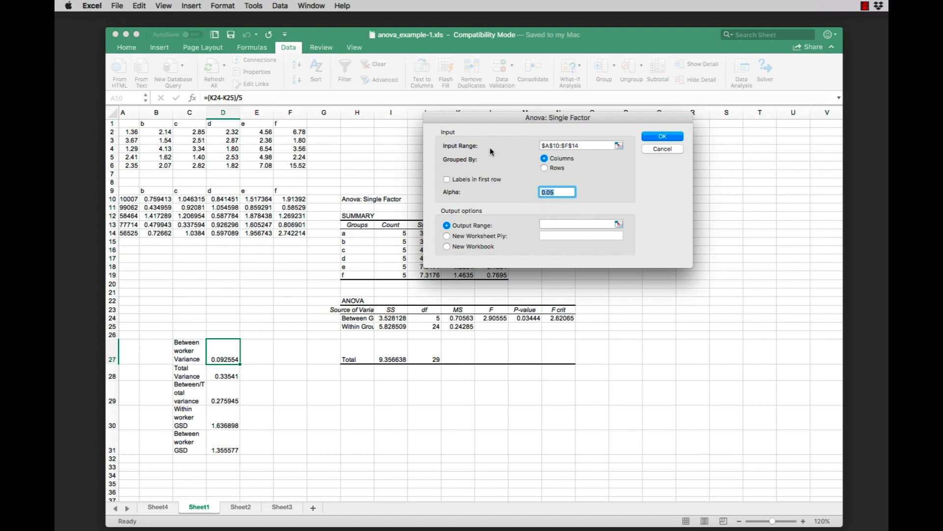
{"action": "left_click_drag", "start_coordinate": [479, 124], "coordinate": [325, 93]}
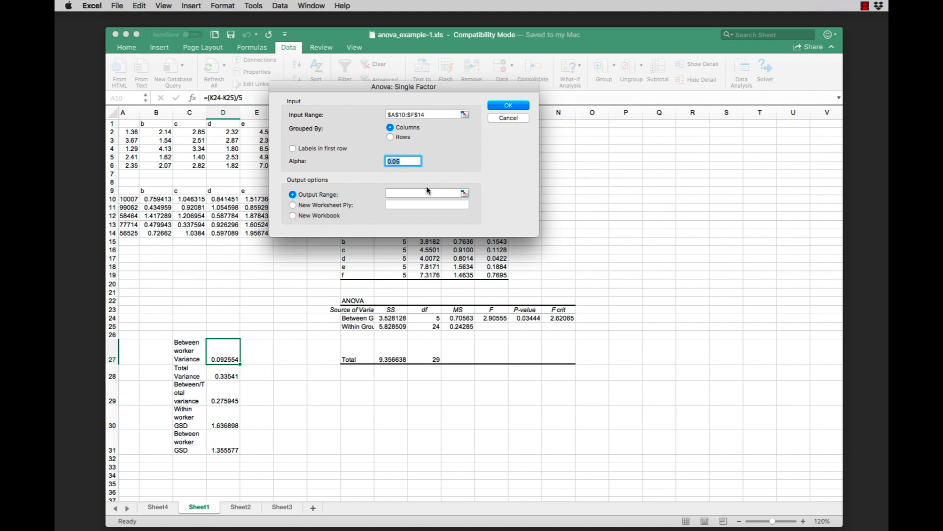
{"action": "left_click", "coordinate": [409, 192]}
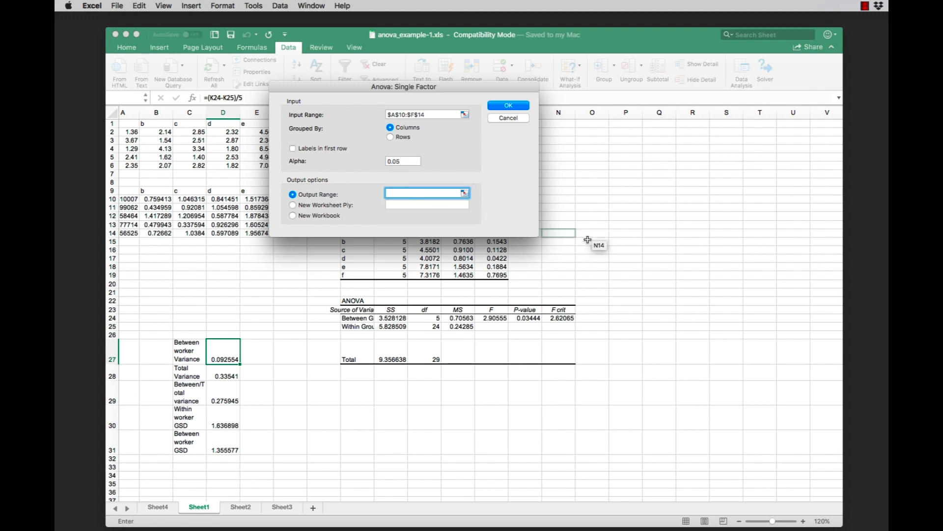
{"action": "left_click", "coordinate": [624, 225]}
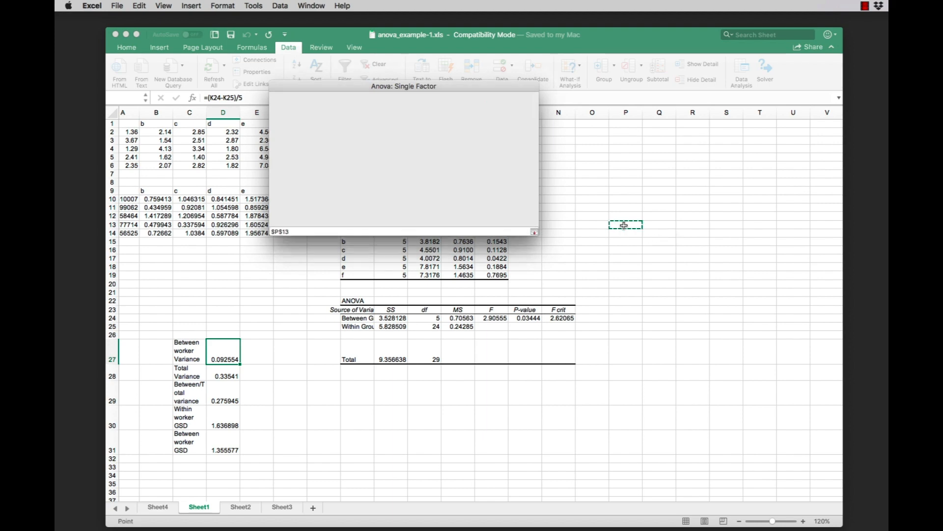
{"action": "left_click_drag", "start_coordinate": [628, 226], "coordinate": [776, 372]}
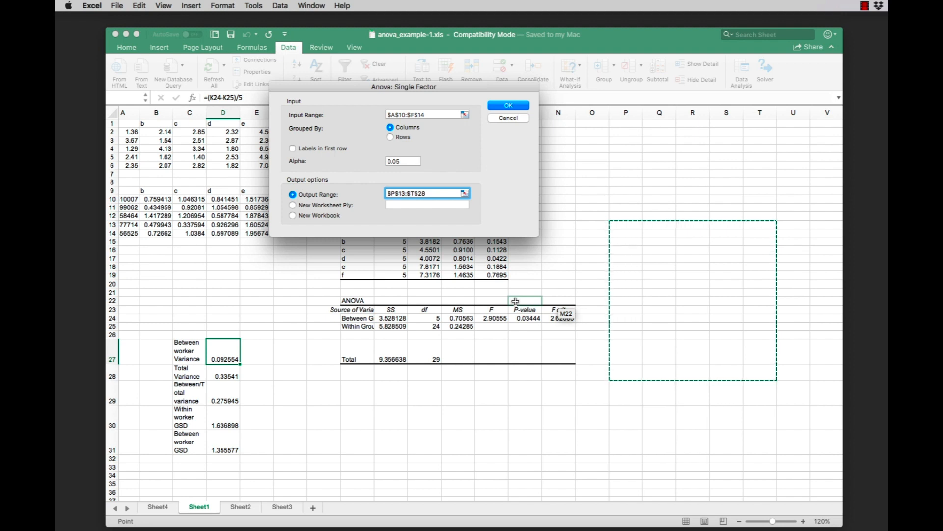
{"action": "left_click", "coordinate": [509, 106]}
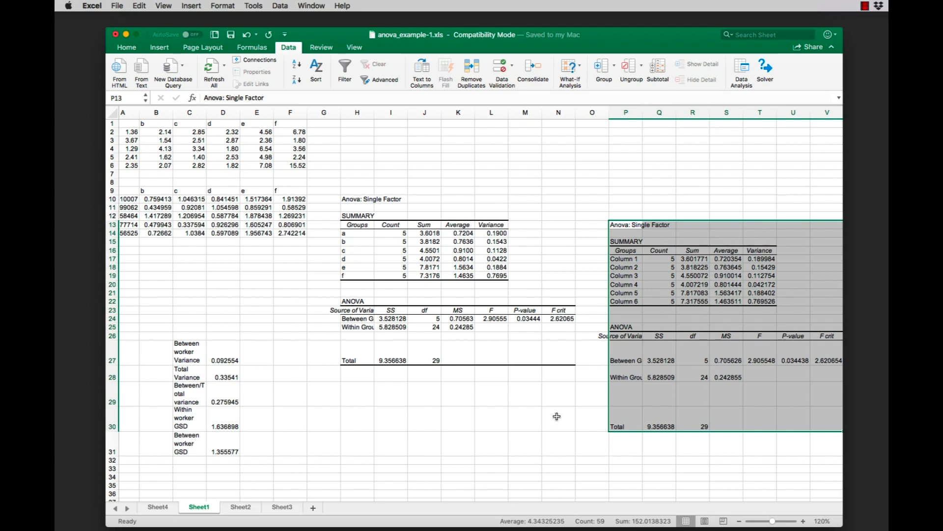
Examine the formulas in D27 to D31 for the between-worker and total variance, their ratio, and the within- and between-worker GSD.
{"action": "scroll", "coordinate": [643, 316], "scroll_direction": "right", "scroll_amount": 2}
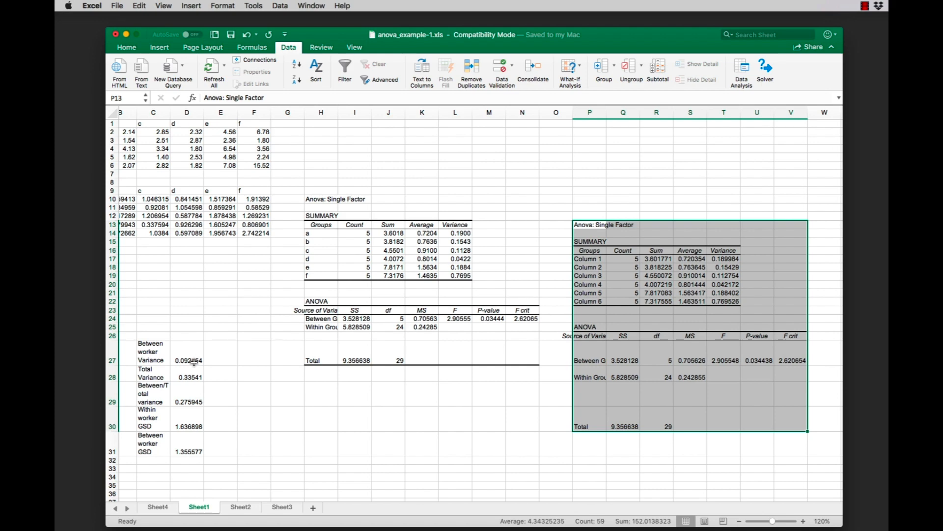
{"action": "left_click", "coordinate": [192, 362]}
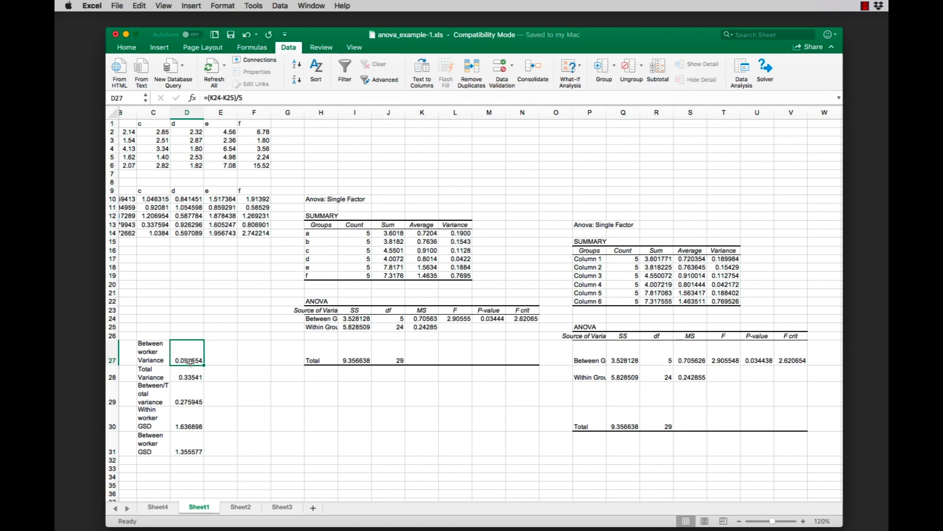
{"action": "left_click", "coordinate": [183, 376]}
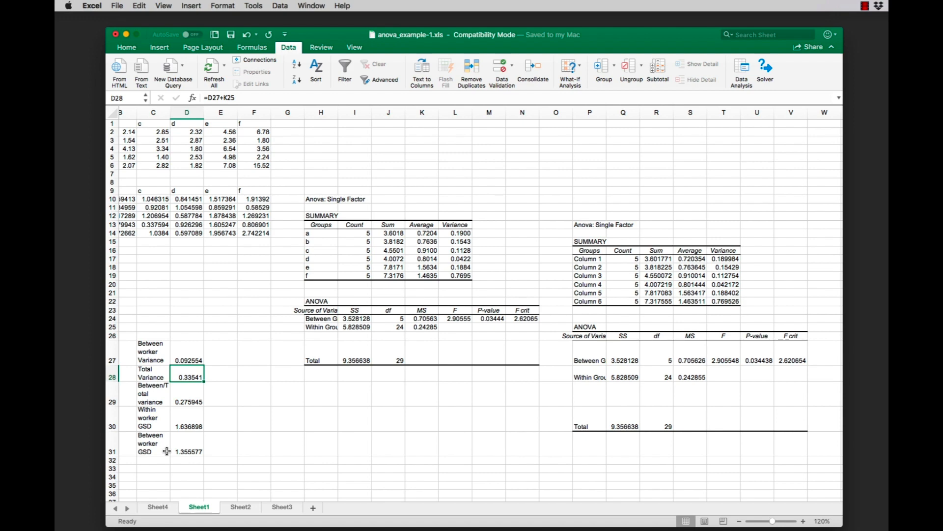
{"action": "left_click", "coordinate": [184, 399]}
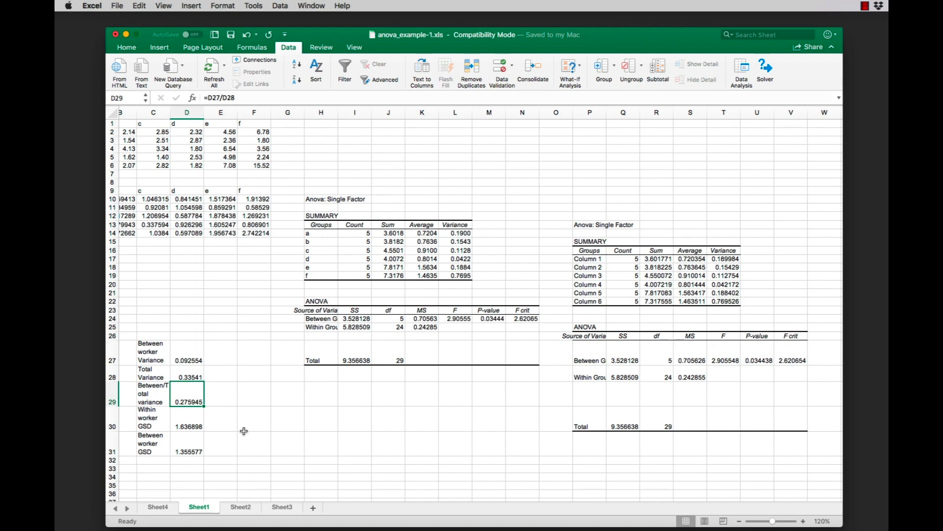
{"action": "left_click", "coordinate": [196, 427]}
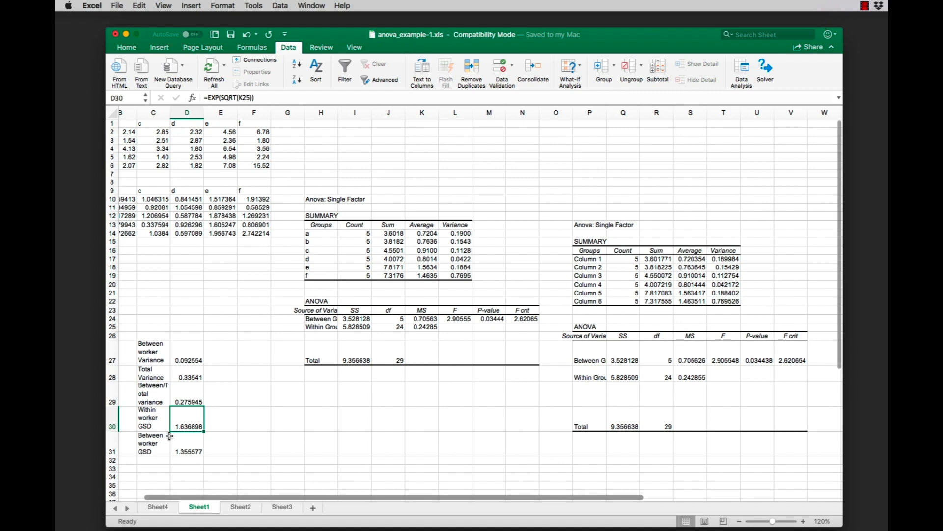
{"action": "left_click", "coordinate": [181, 444]}
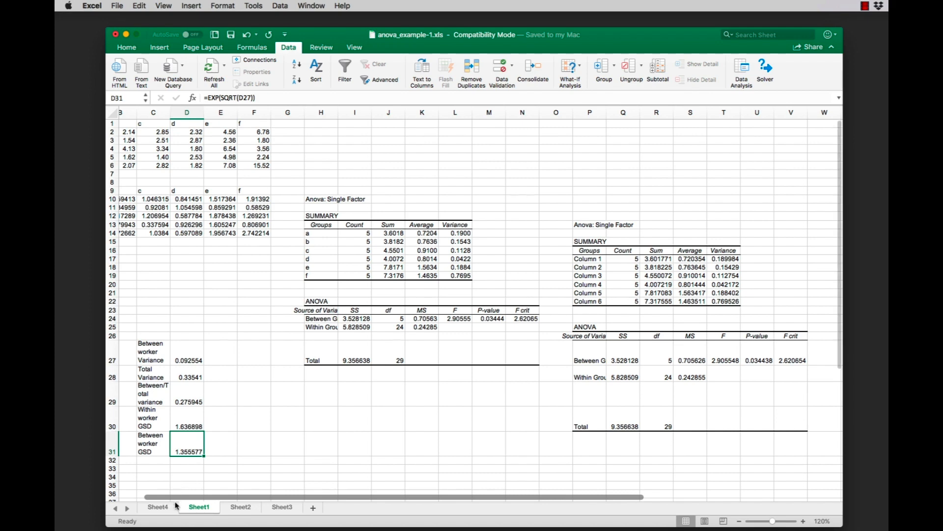